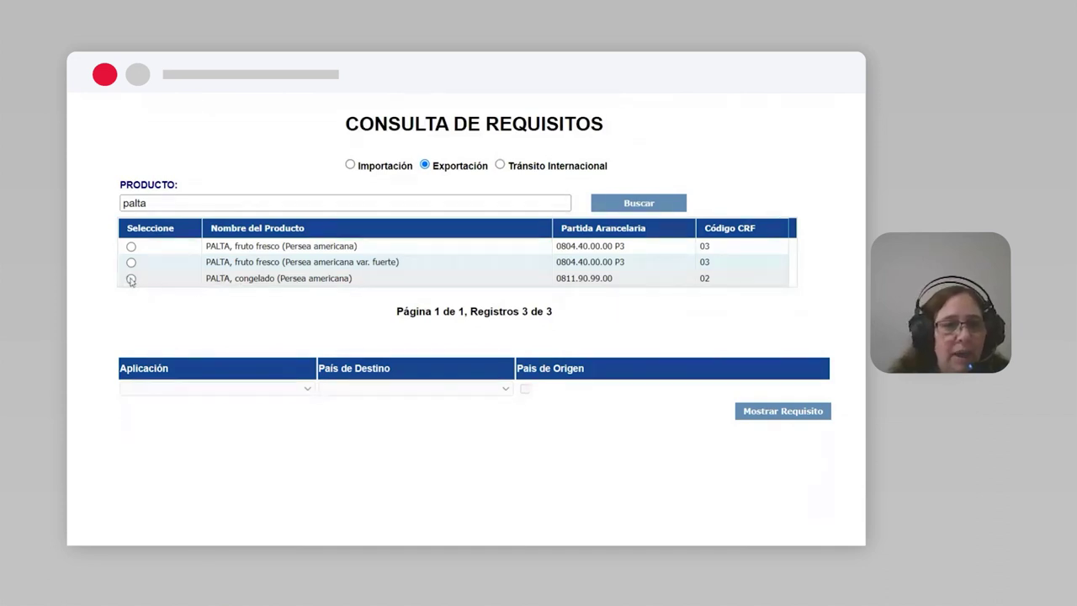
- Select the frozen avocado product (PALTA, congelado), set its application to CONSUMO and check the available destination countries
left_click(131, 279)
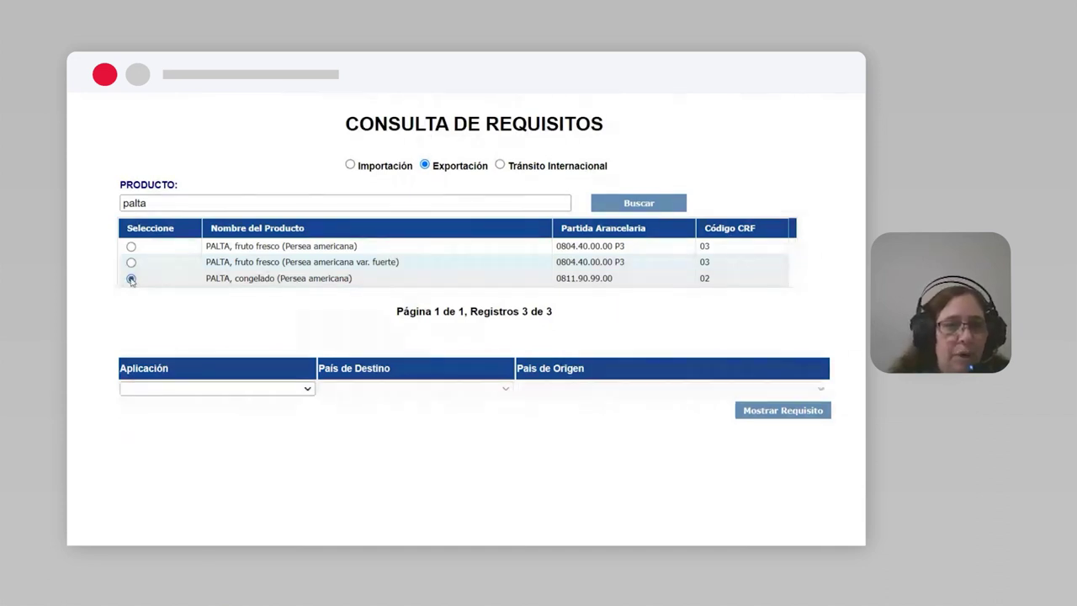
left_click(308, 389)
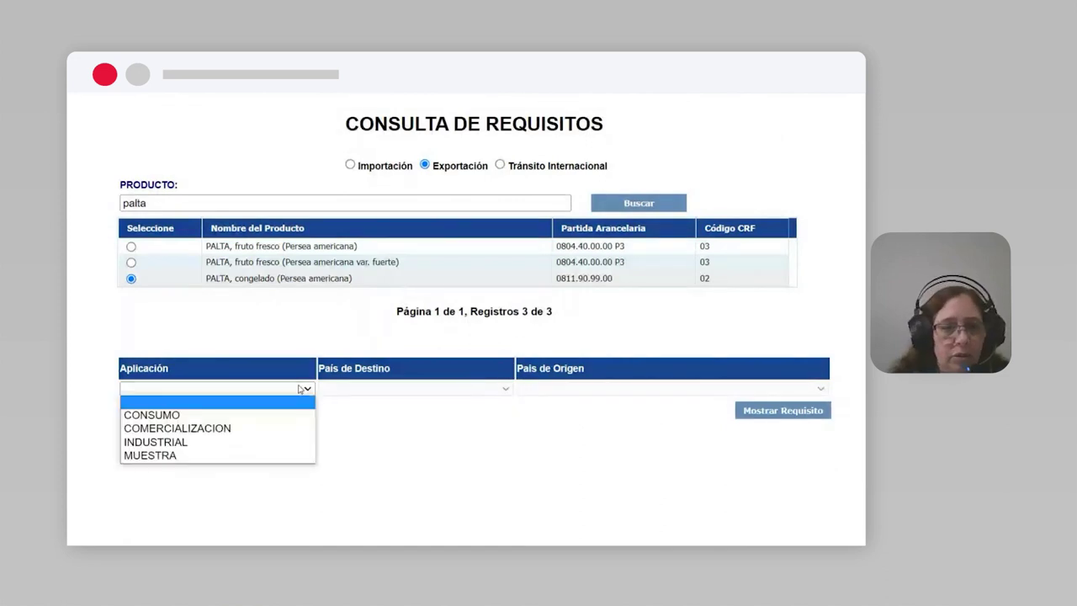
left_click(253, 416)
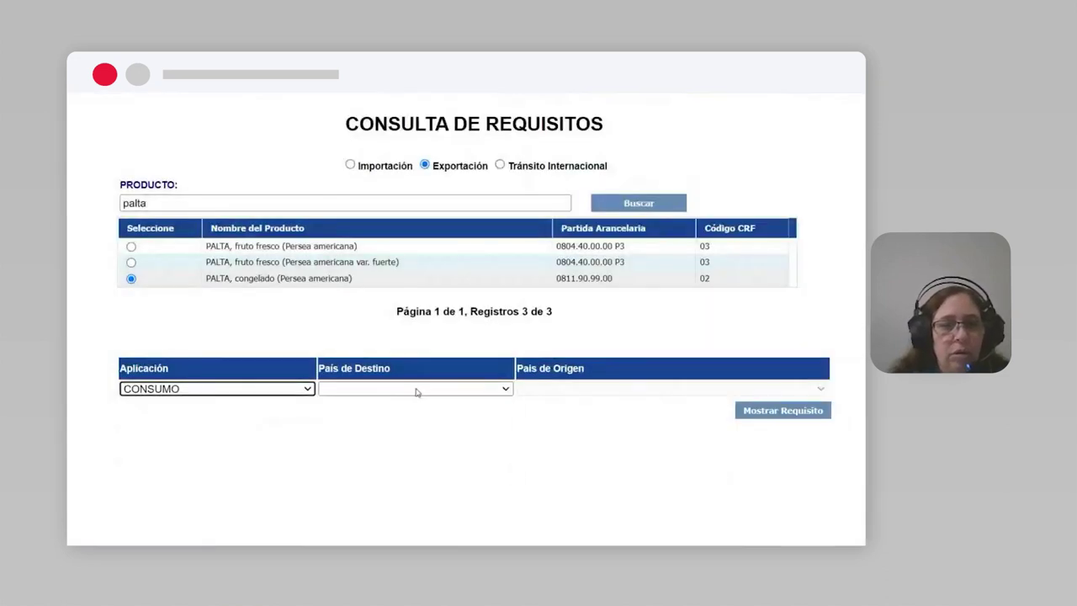
left_click(418, 391)
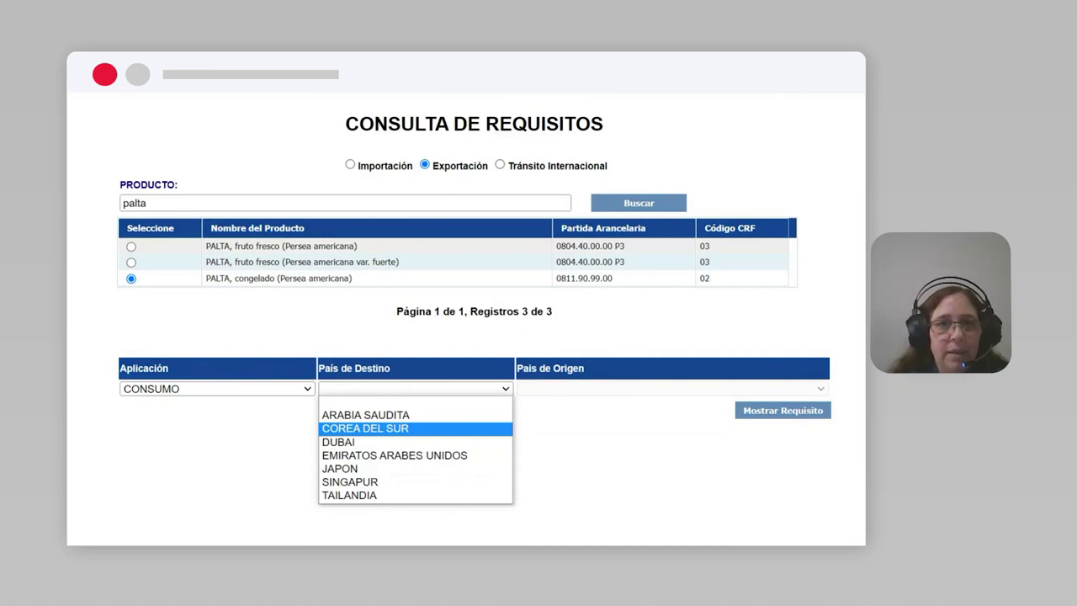
left_click(275, 289)
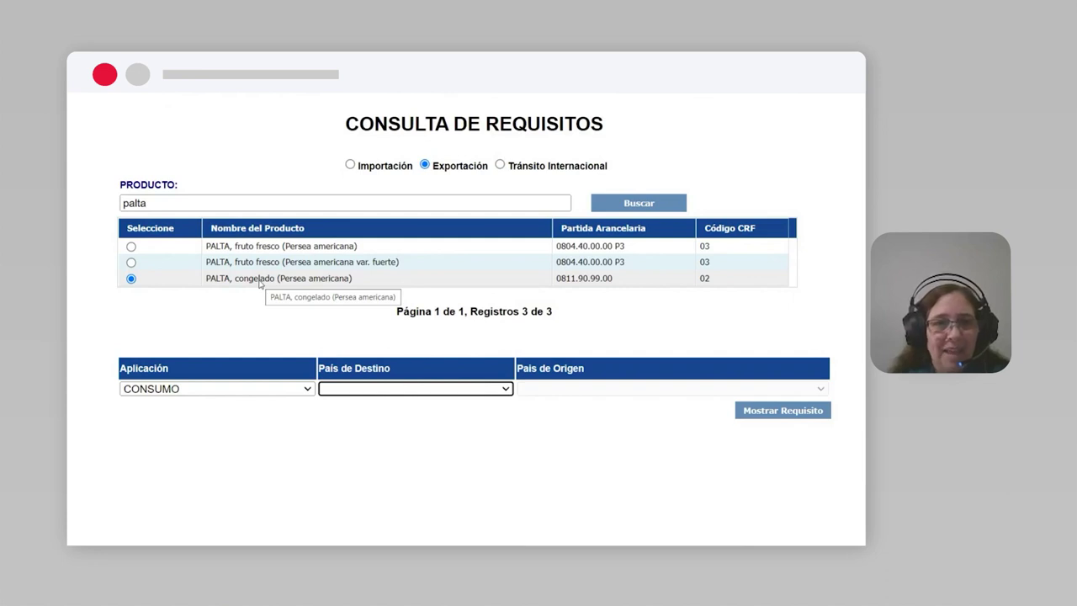
- Search the export requirements for the product "cacao", replacing the previous search term
left_click(101, 210)
left_click(112, 208)
key("ctrl+a")
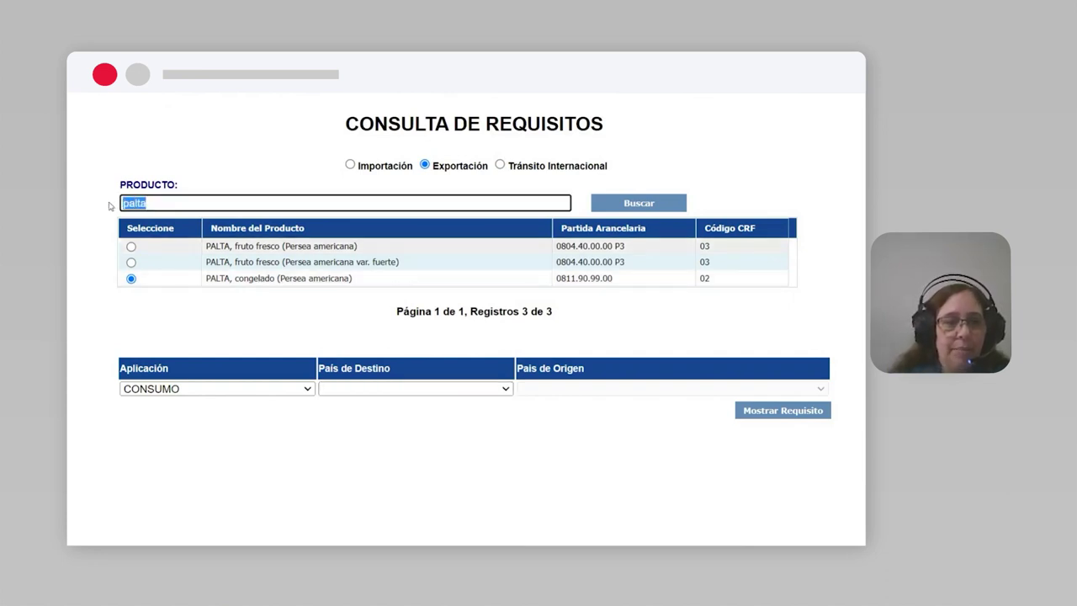
type("cacao")
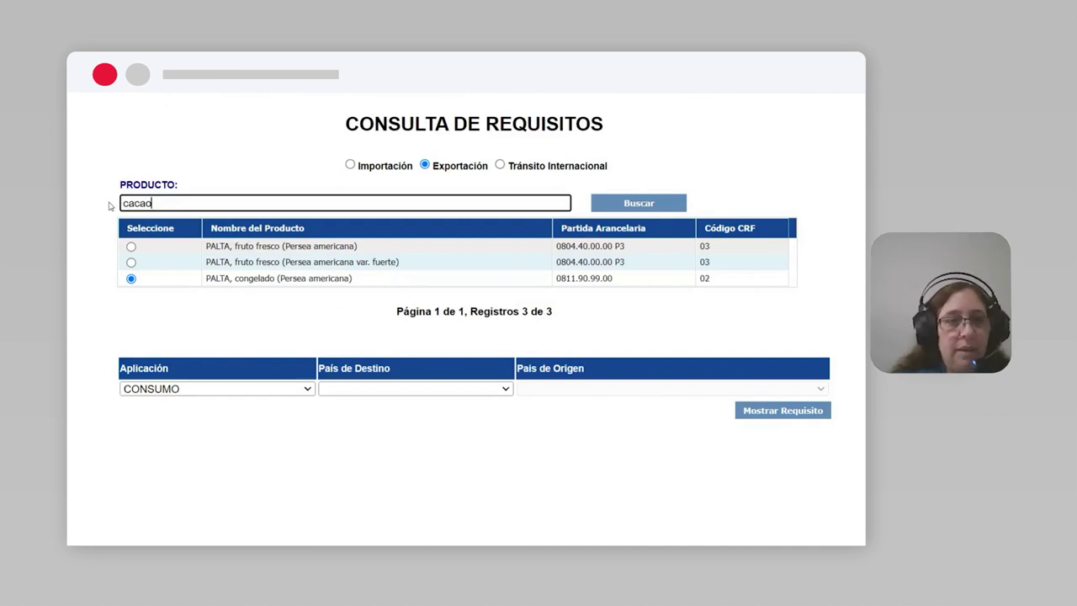
left_click(660, 209)
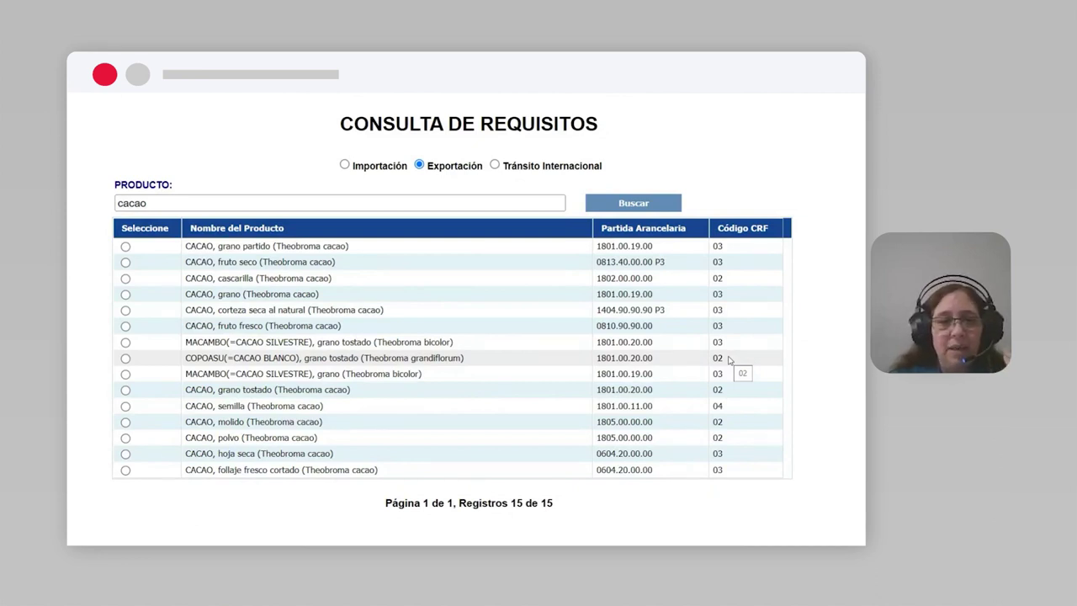
- Select COPOASU (=CACAO BLANCO), grano tostado, set its application to COMERCIALIZACION and check the available destination countries
left_click(125, 358)
scroll(718, 389, "down", 1)
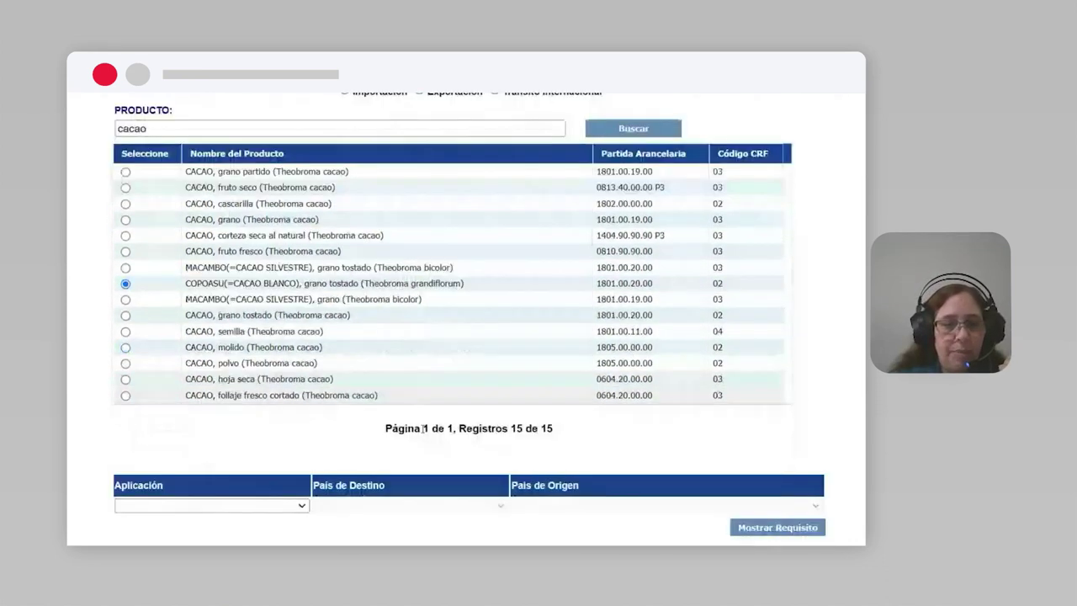
left_click(299, 505)
left_click(245, 482)
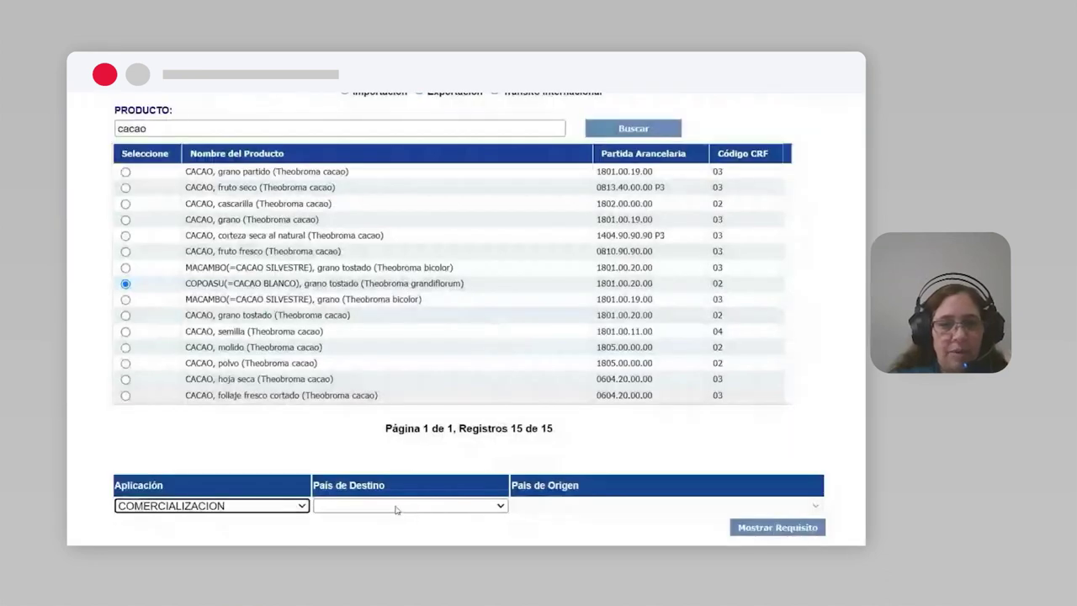
left_click(428, 507)
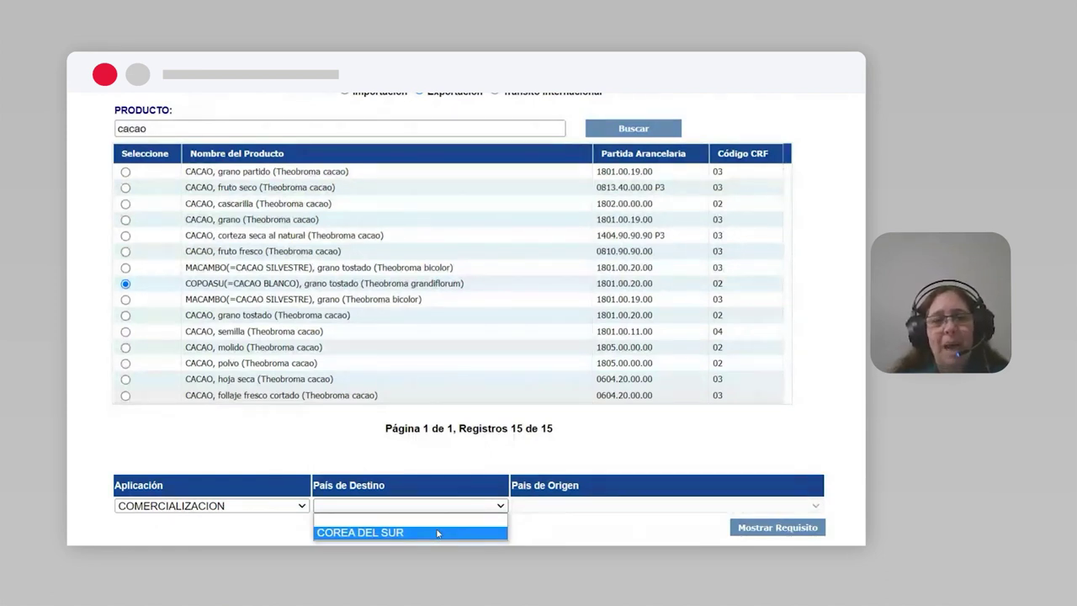
key("Up")
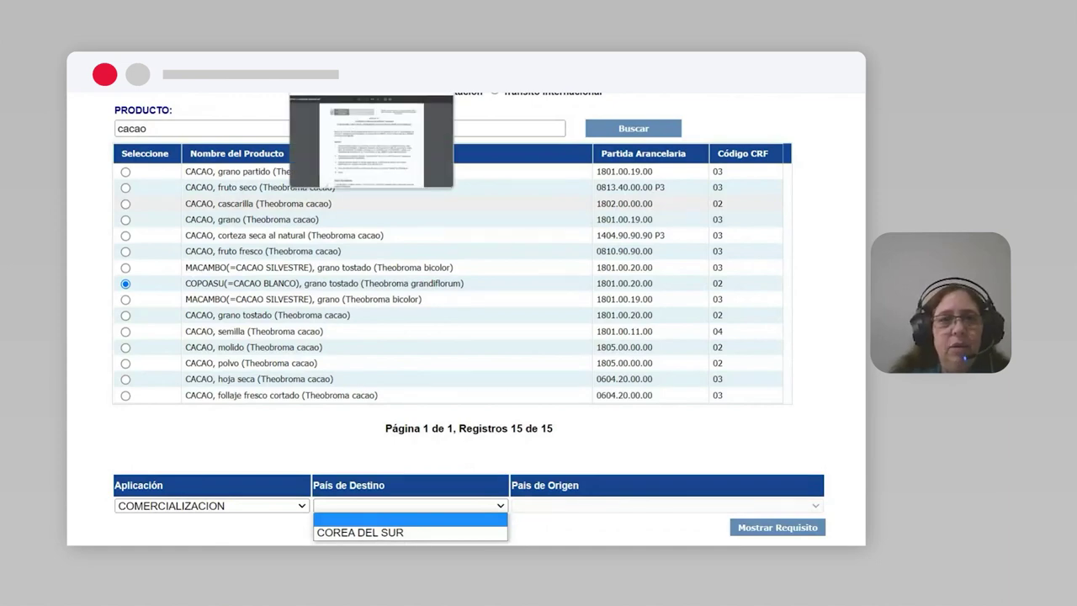
- Switch to the COMPIAL food competencies PDF and enlarge its view to 125%
key("alt+Tab")
left_click(499, 112)
left_click(499, 112)
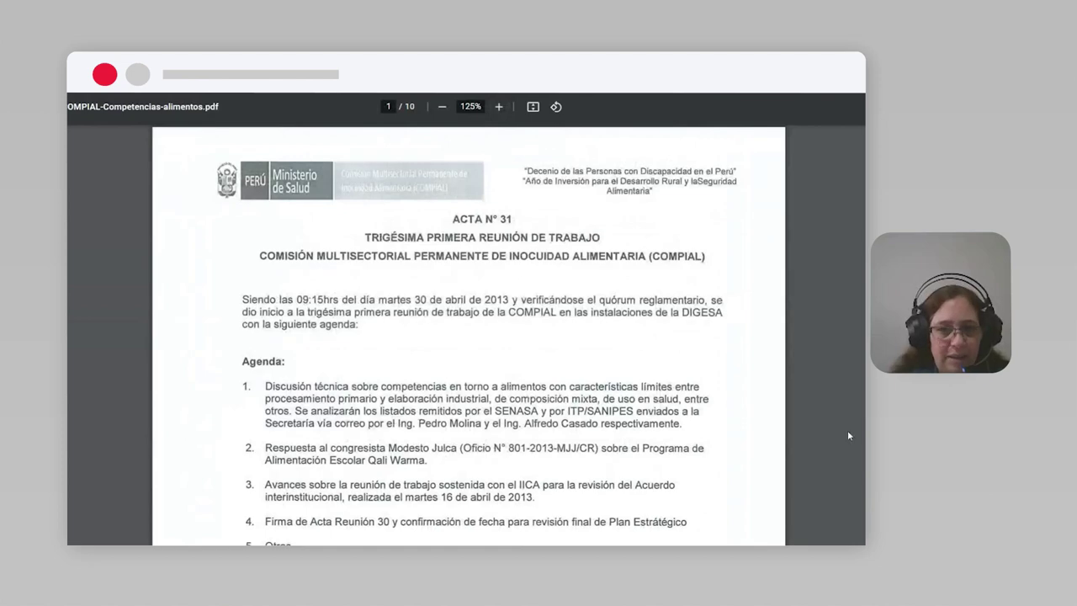
- Read pages 1 and 2 of the minutes, covering the foods presented, the processing definitions and the discussion of competencies
scroll(848, 435, "down", 10)
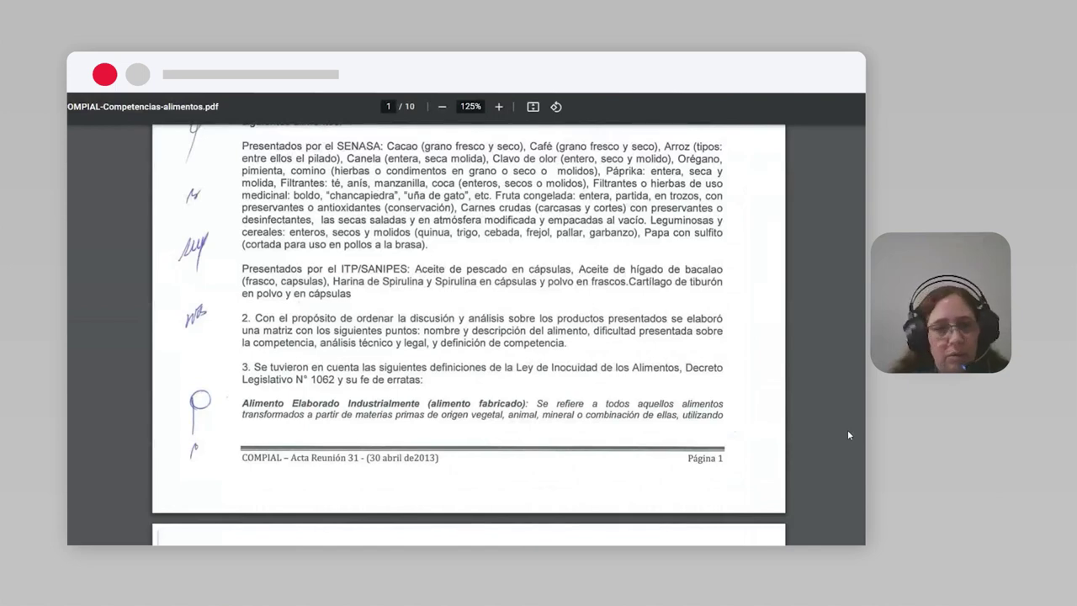
scroll(848, 435, "down", 4)
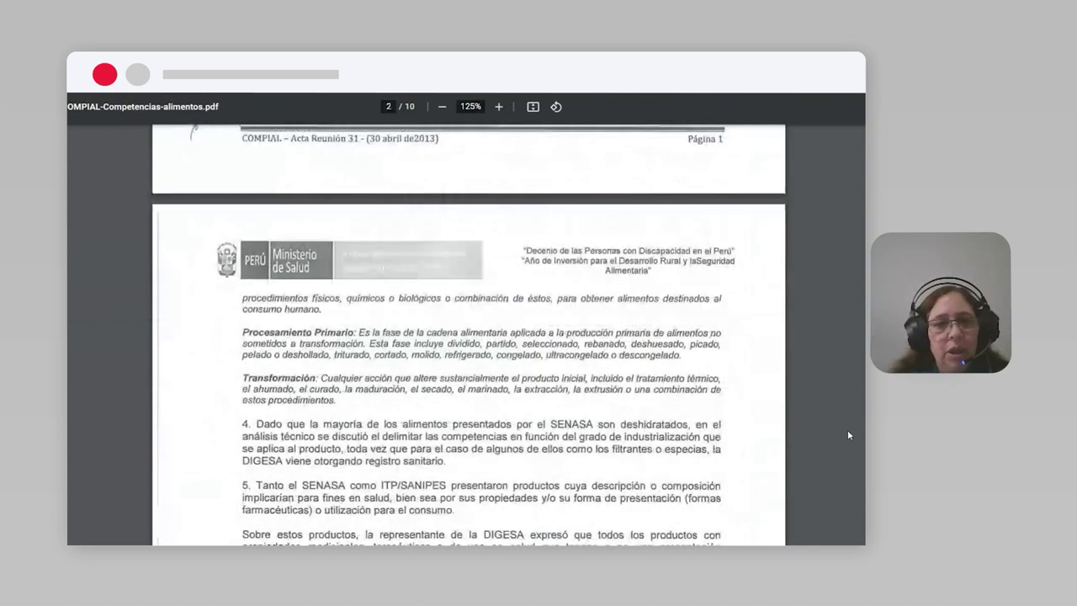
scroll(849, 435, "down", 3)
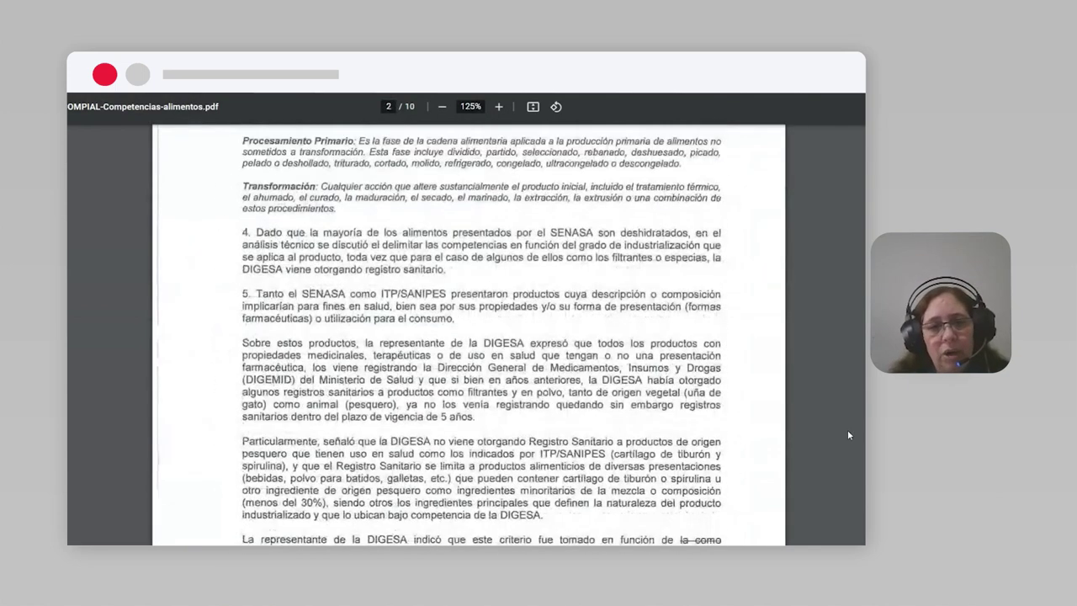
scroll(849, 435, "down", 2)
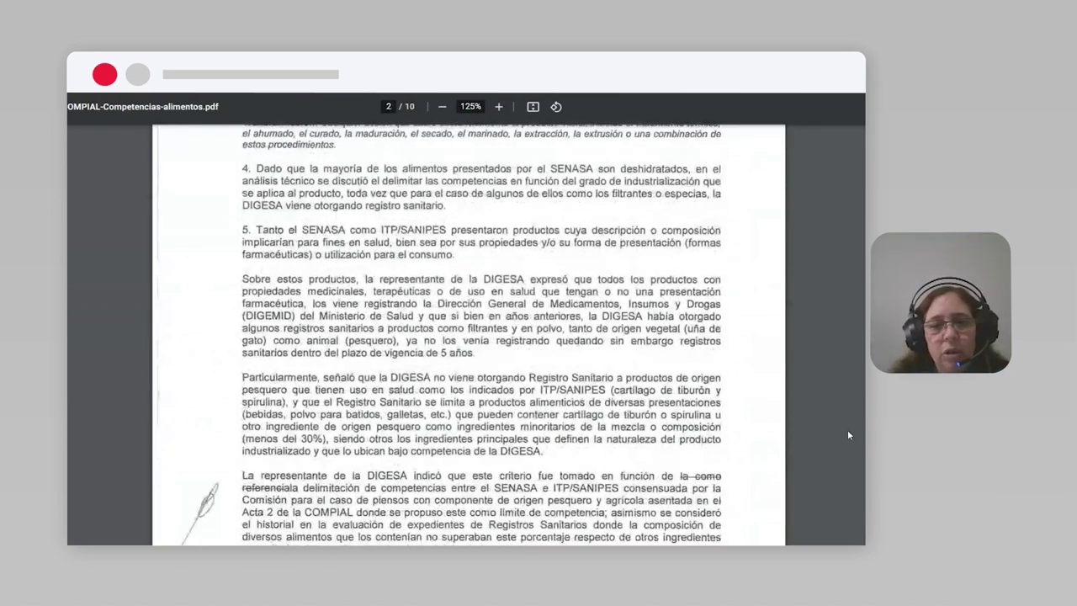
scroll(848, 436, "down", 1)
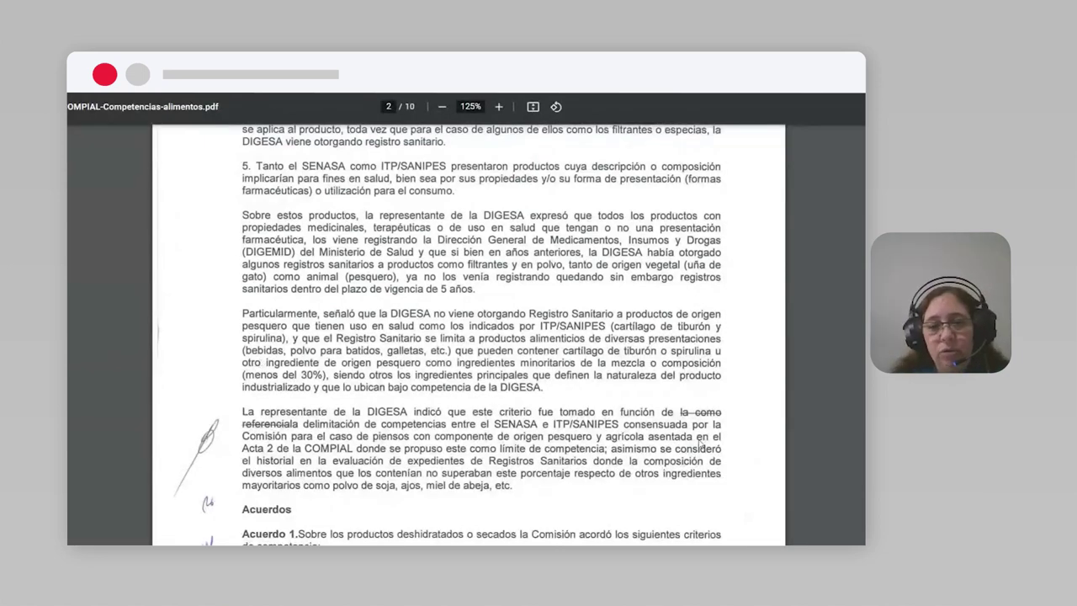
- Examine the agreements and the table analysing competencies for individual foods on pages 3 to 6 of the minutes
scroll(698, 439, "down", 10)
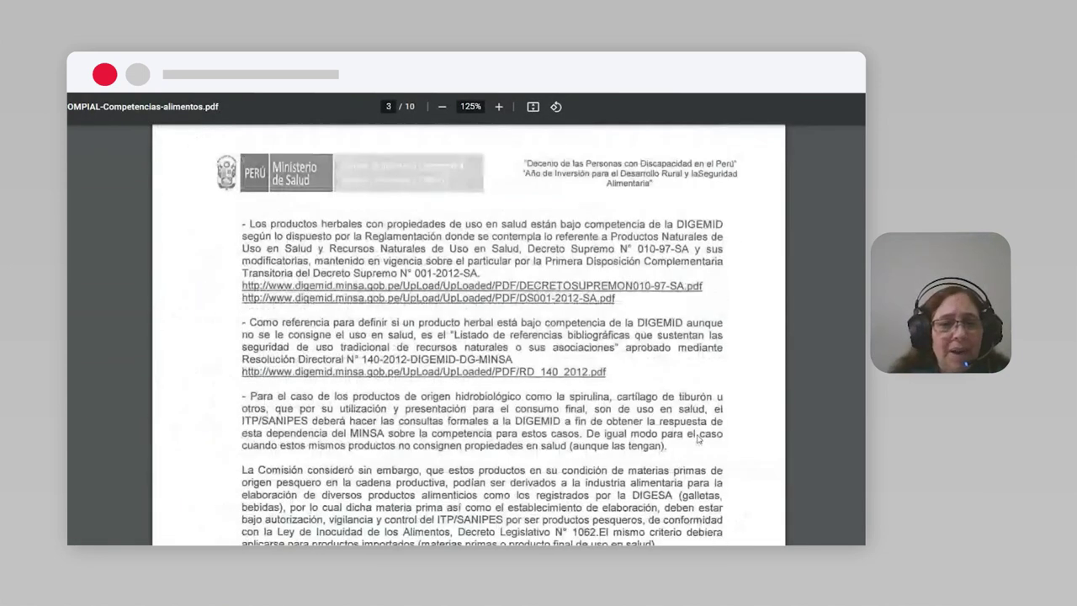
scroll(698, 439, "down", 10)
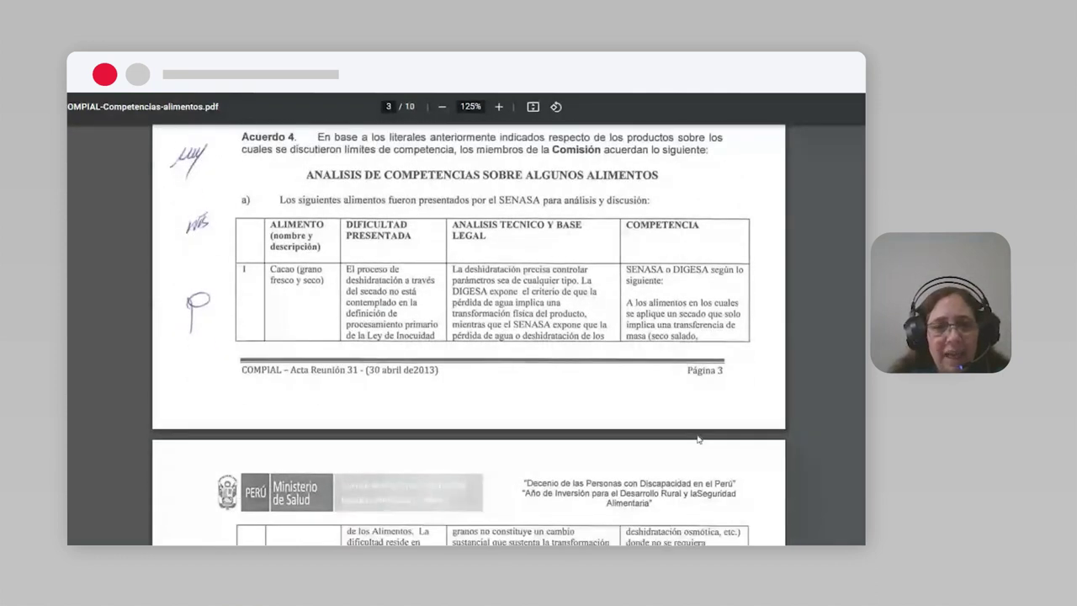
scroll(273, 273, "down", 1)
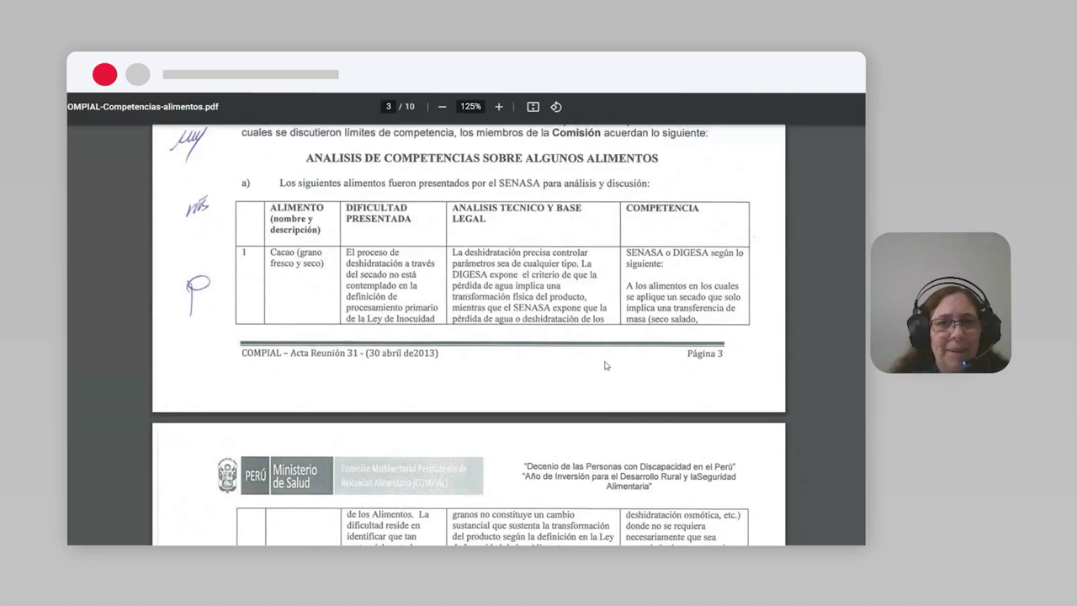
scroll(606, 366, "down", 7)
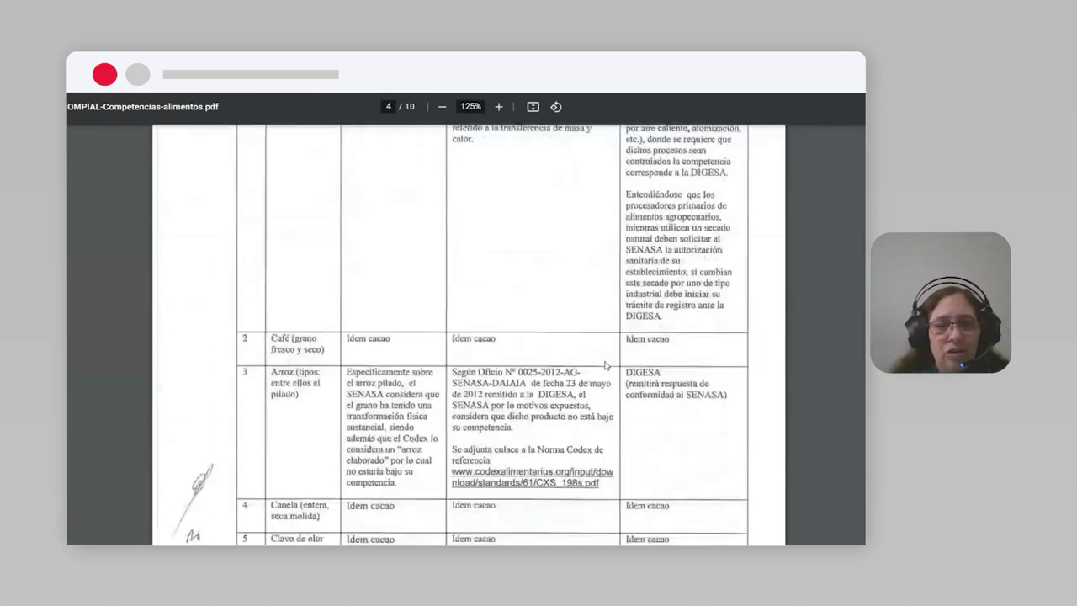
scroll(606, 365, "down", 3)
scroll(606, 365, "down", 5)
scroll(606, 366, "down", 2)
scroll(605, 365, "down", 10)
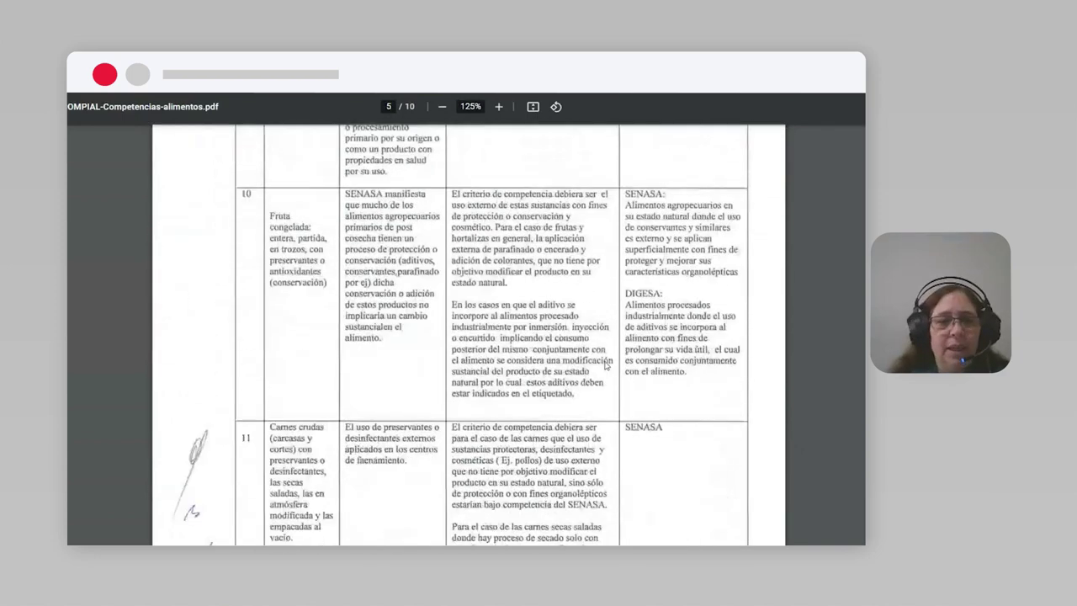
scroll(605, 366, "down", 9)
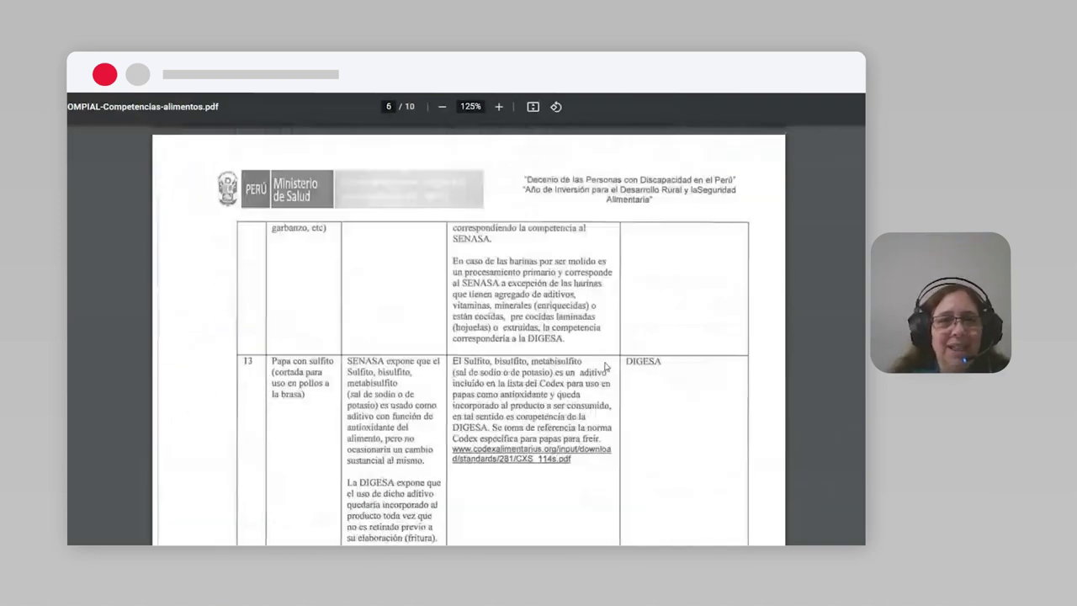